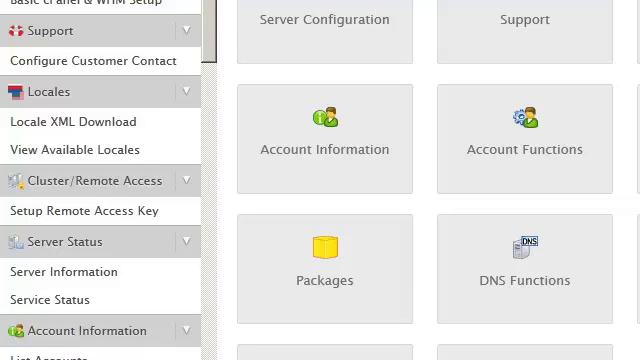
- Open the signage user's remote access key page and select the entire key text
left_click(86, 213)
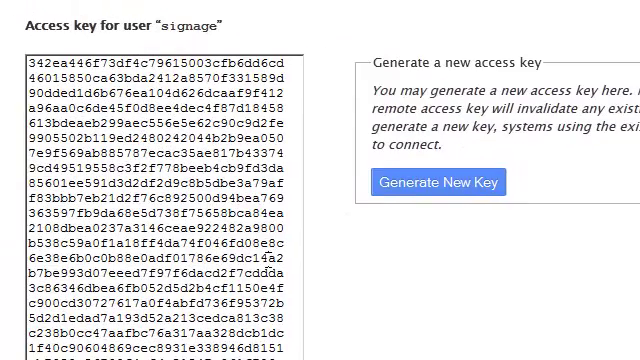
key("ctrl+a")
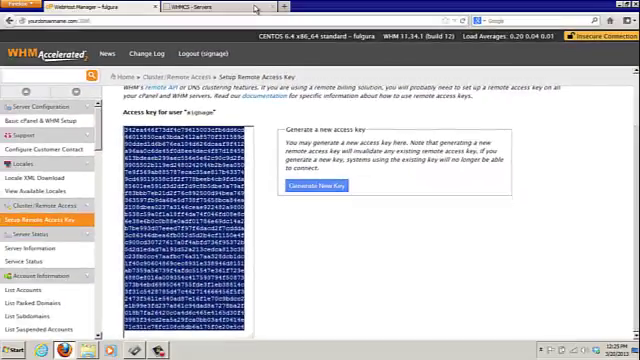
- Paste the copied WHM remote access key into the fulgura server's Access Hash field
left_click(255, 8)
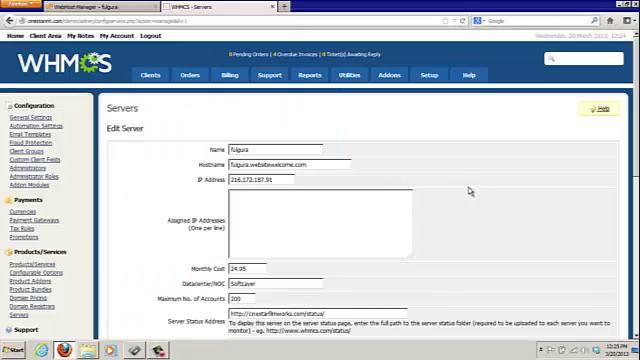
scroll(470, 190, "down", 5)
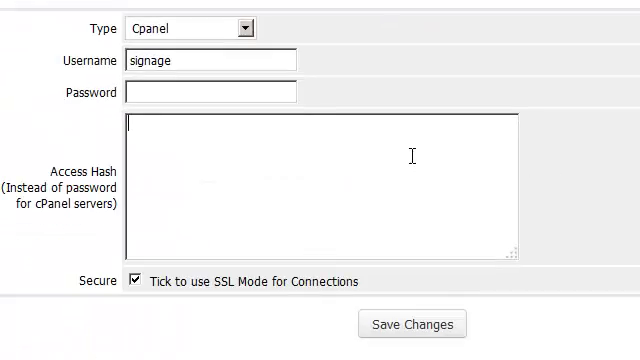
right_click(415, 156)
left_click(470, 233)
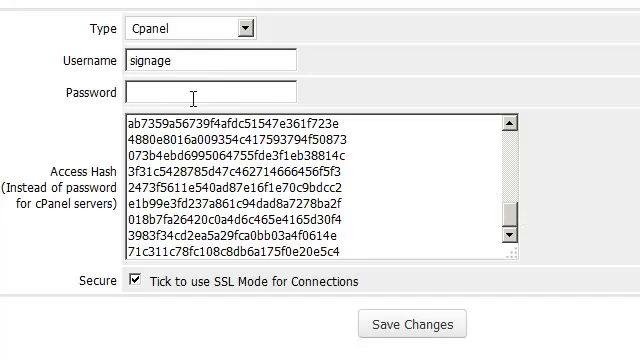
- Save the fulgura server's Edit Server changes with the new access hash
left_click(410, 325)
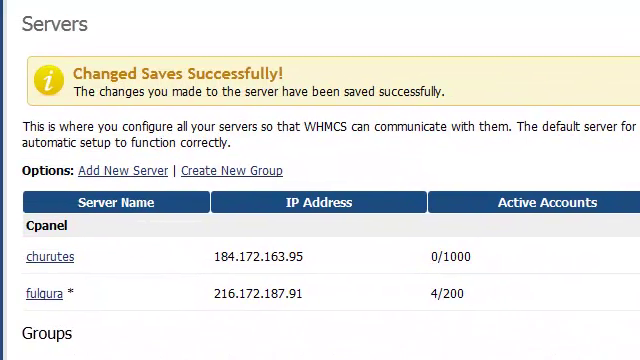